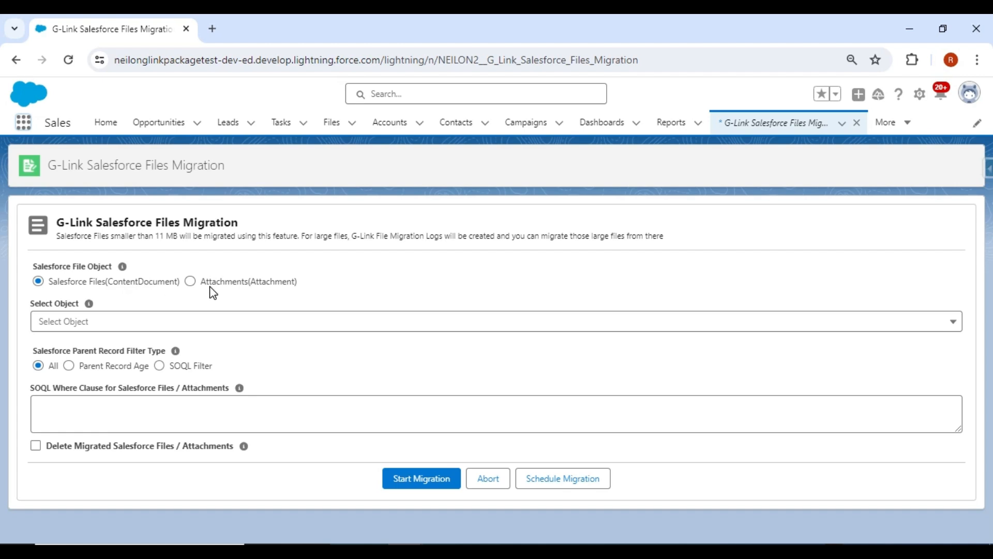
Set the Salesforce file object to Salesforce Files(ContentDocument) and select Account as the object to migrate
left_click(191, 281)
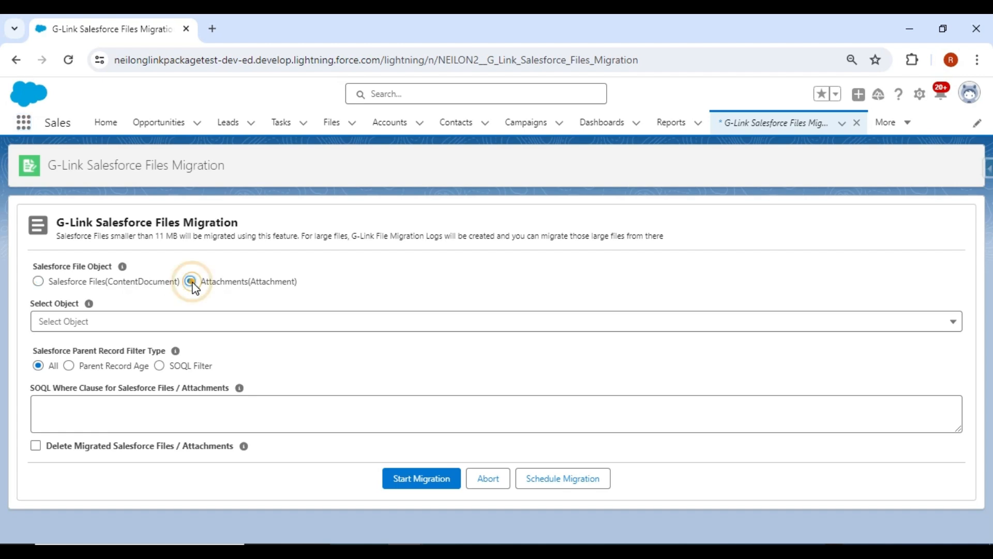
left_click(38, 282)
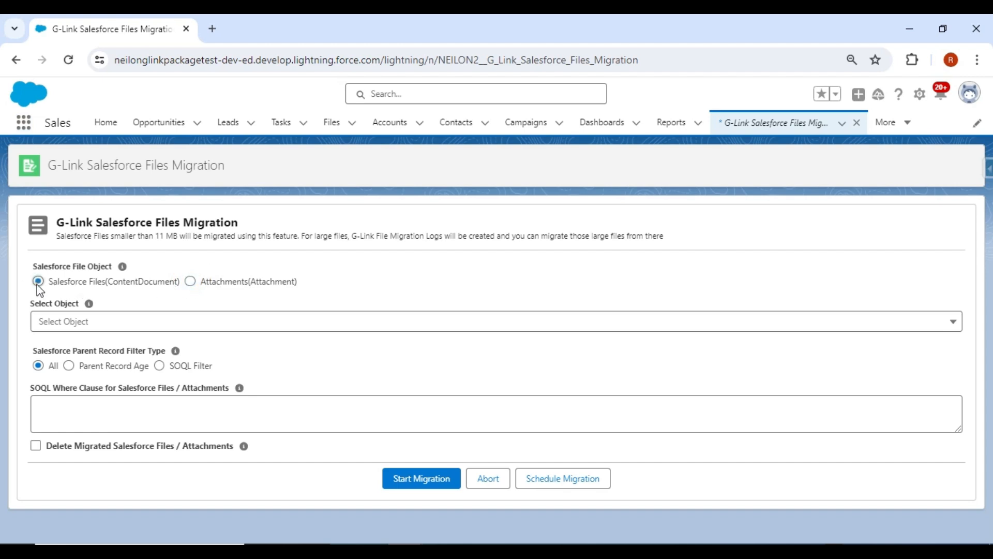
left_click(73, 326)
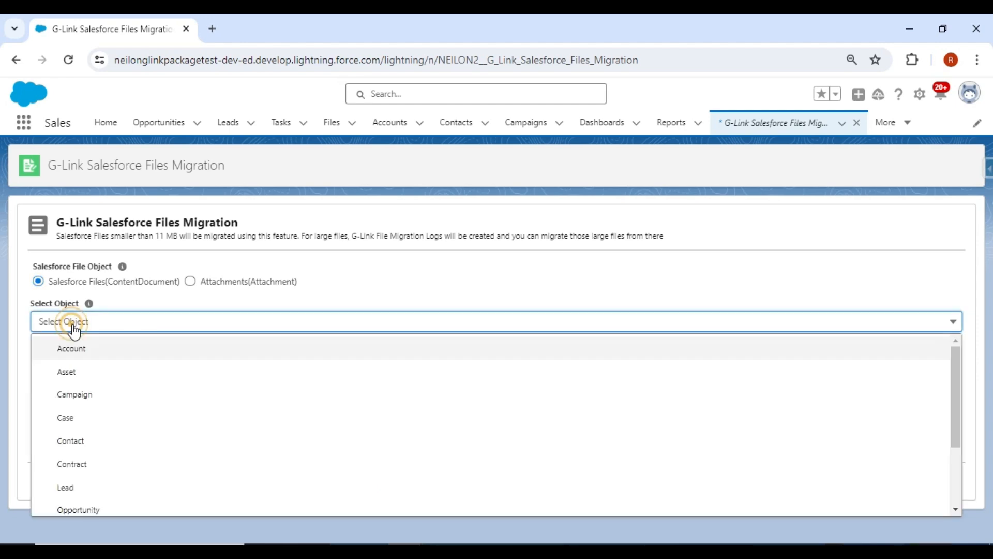
left_click(77, 348)
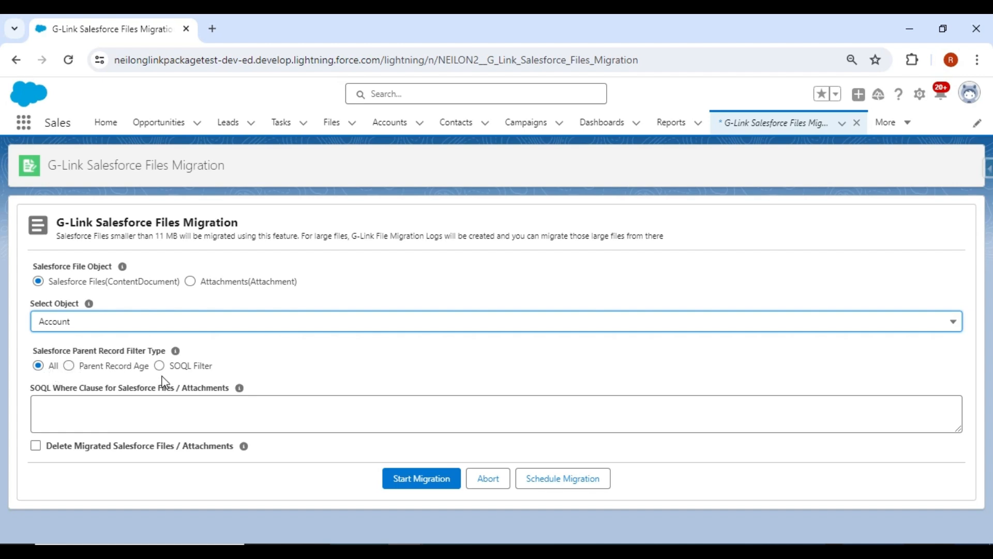
Filter the parent records by Parent Record Age with an age of 30
left_click(86, 367)
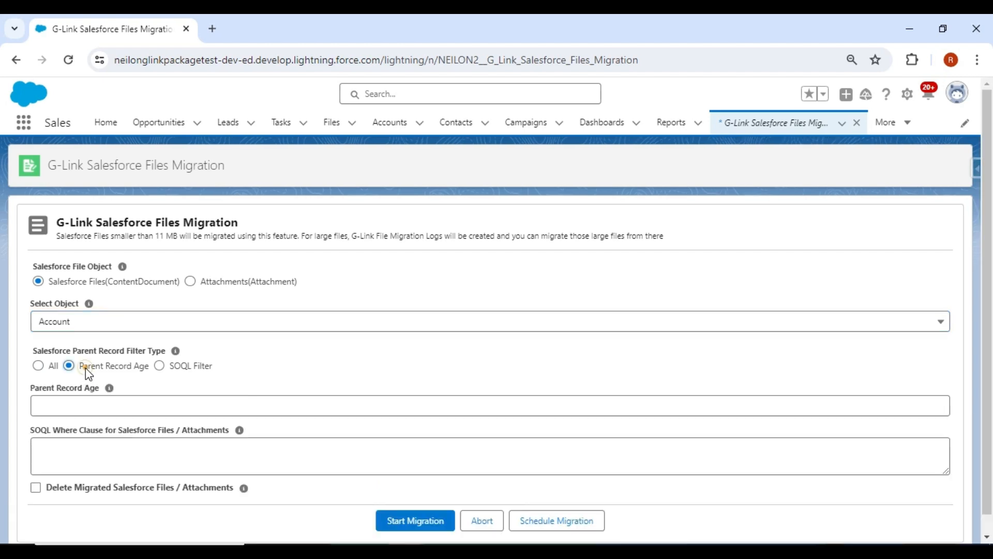
left_click(85, 404)
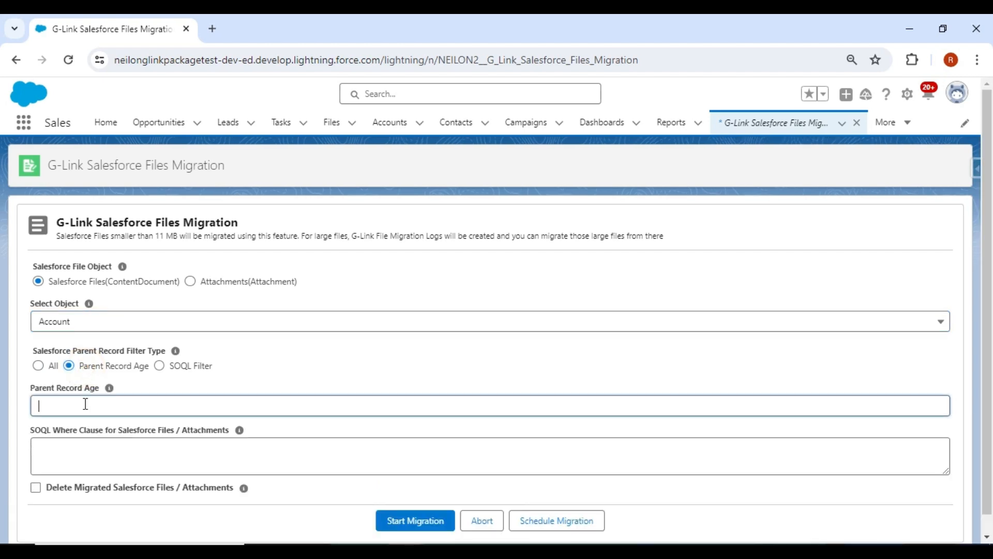
type("30")
Switch the parent record filter to SOQL Filter with the where clause Type = 'Prospect'
left_click(160, 366)
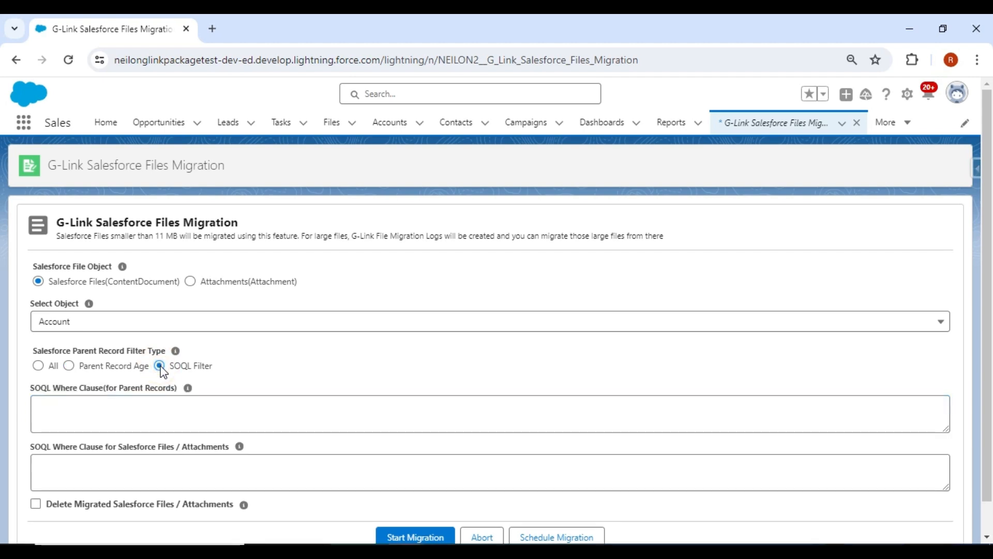
left_click(111, 412)
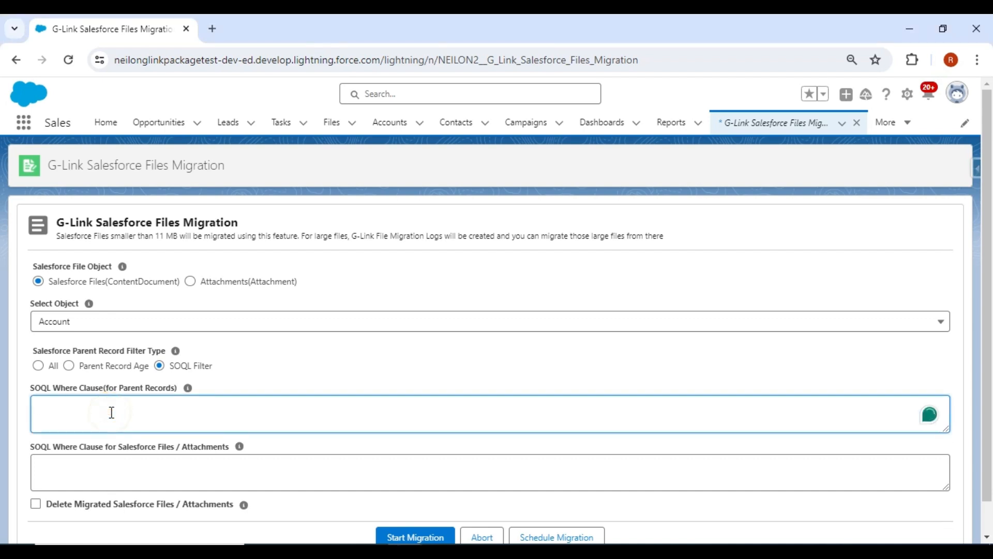
type("Type = 'Prospect")
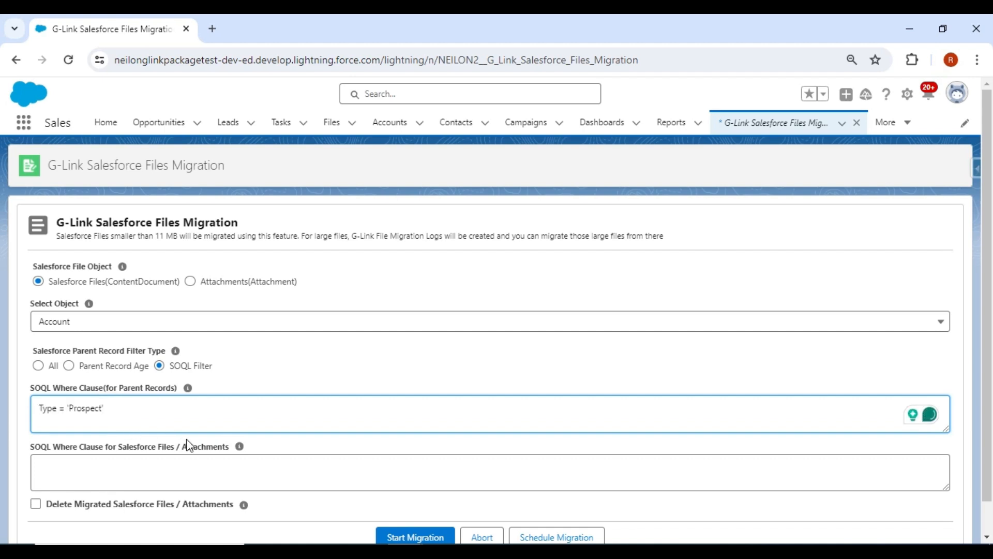
Return the parent record filter type to Parent Record Age and set the age to 30
left_click(118, 367)
left_click(123, 400)
type("30")
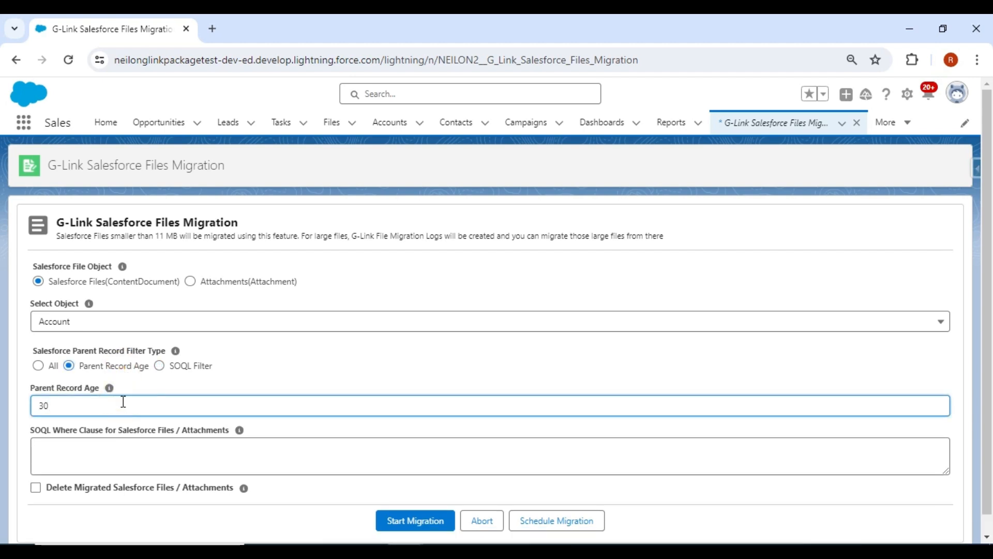
Enter ContentDocument.FileExtension = 'pdf' as the SOQL where clause for Salesforce files and attachments
left_click(172, 439)
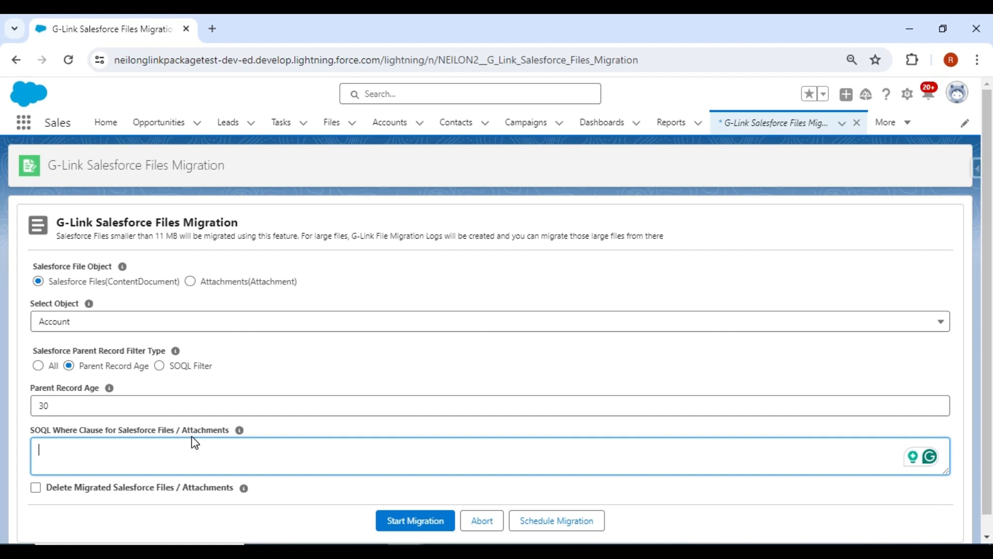
left_click(196, 460)
type("ContentDocument.FileExtension = 'pdf")
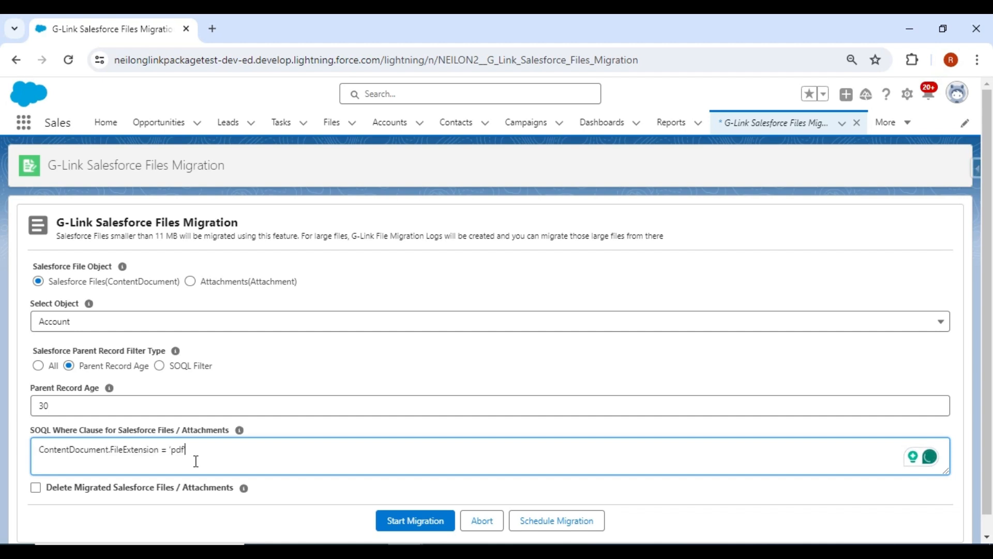
type("'")
left_click(169, 451)
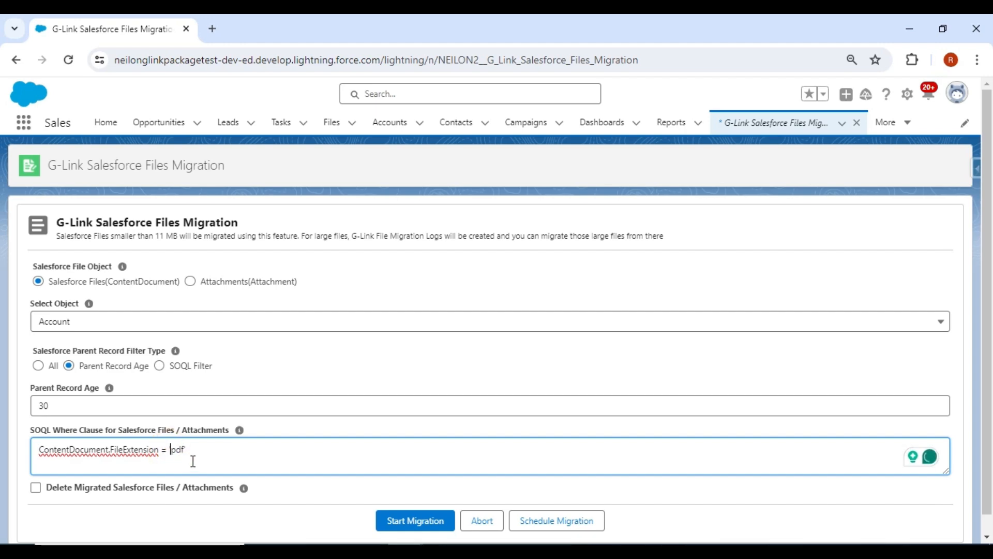
left_click(170, 505)
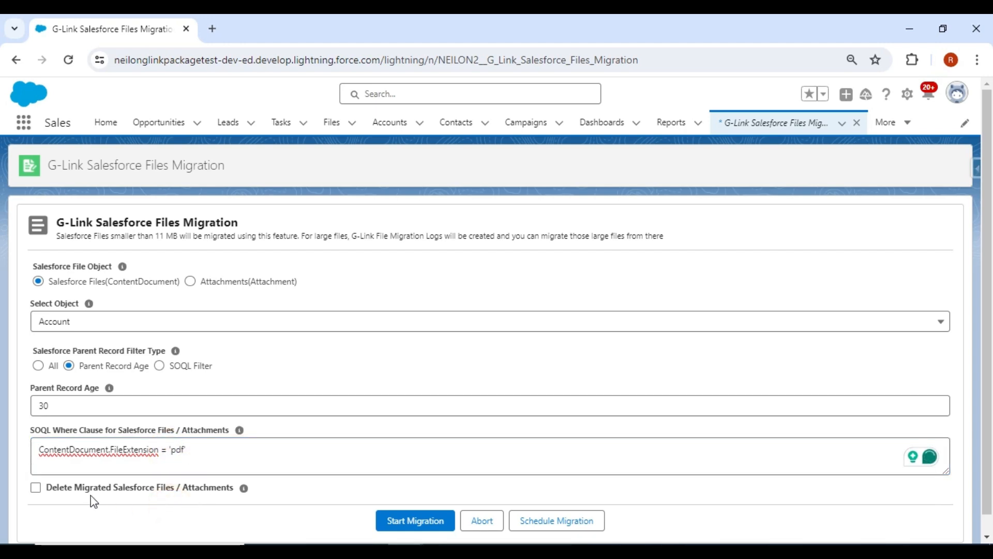
Start the files migration with deletion of migrated Salesforce files and attachments left off
left_click(36, 491)
left_click(37, 489)
left_click(391, 522)
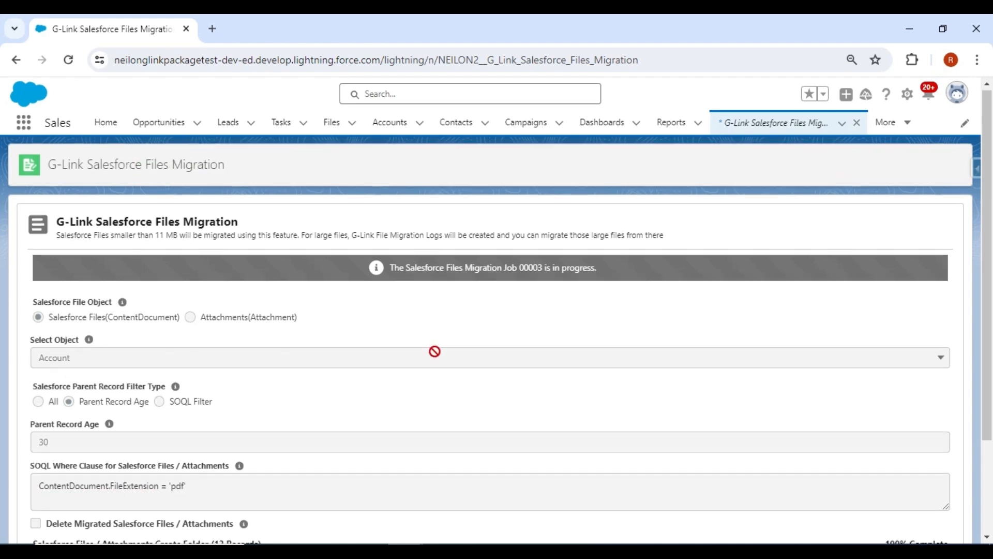
Review the folder creation and file migration progress, and abort the running migration job
scroll(435, 352, "down", 2)
scroll(437, 358, "down", 1)
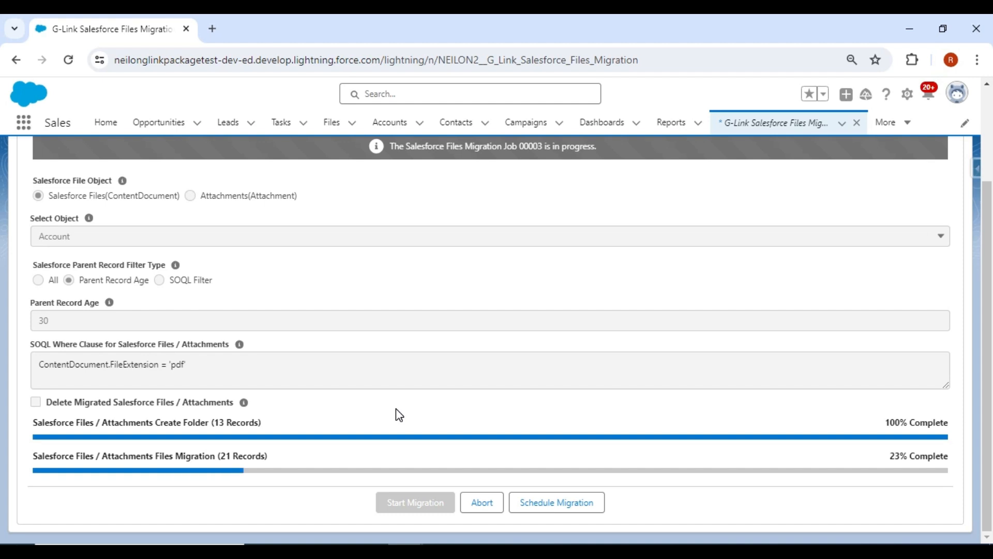
scroll(397, 418, "up", 2)
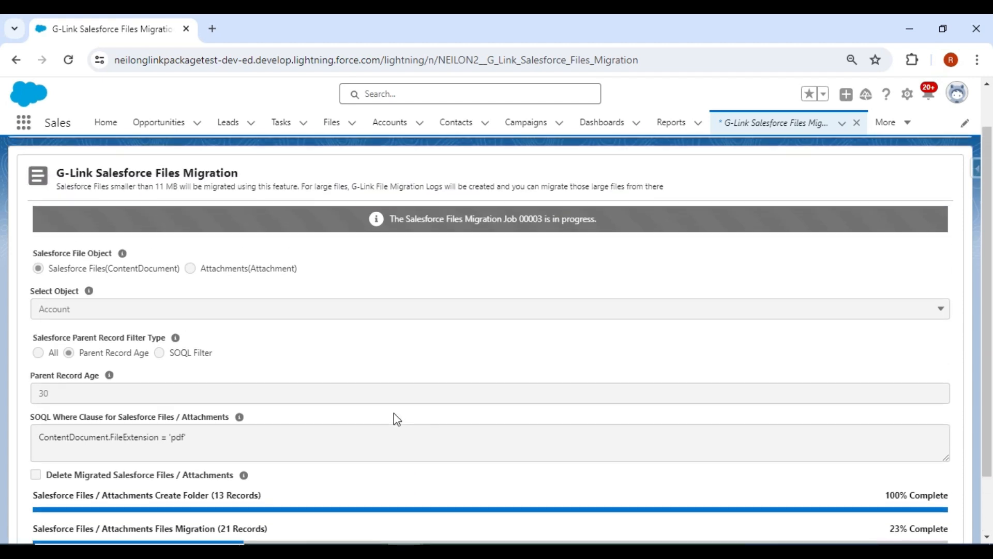
scroll(397, 418, "down", 2)
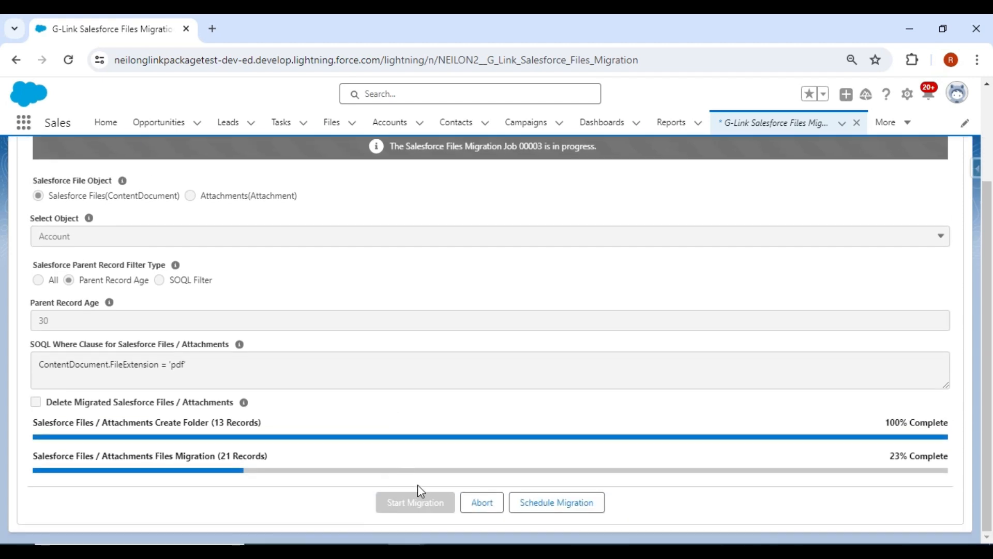
left_click(487, 512)
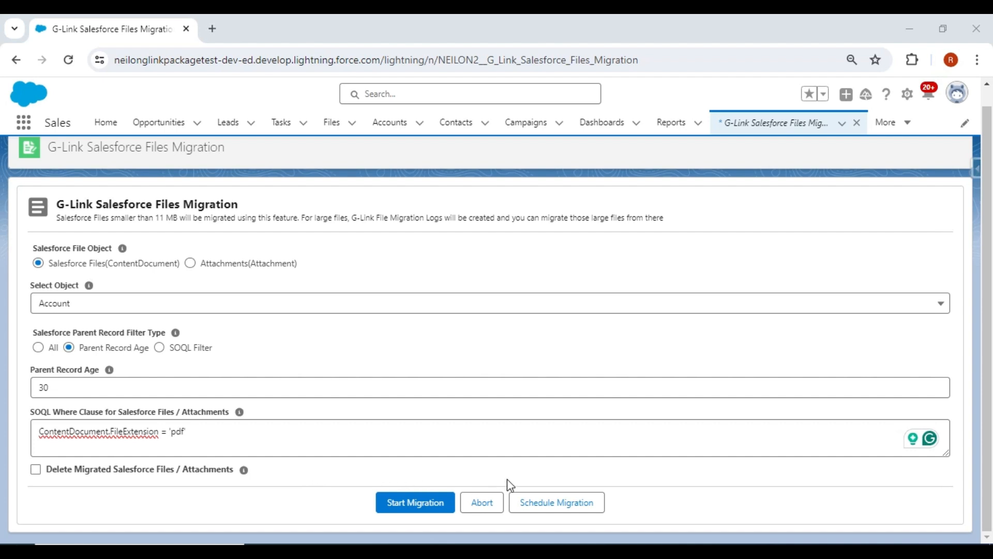
Open the migration scheduling form and set the preferred start time to 12:00 AM
left_click(533, 503)
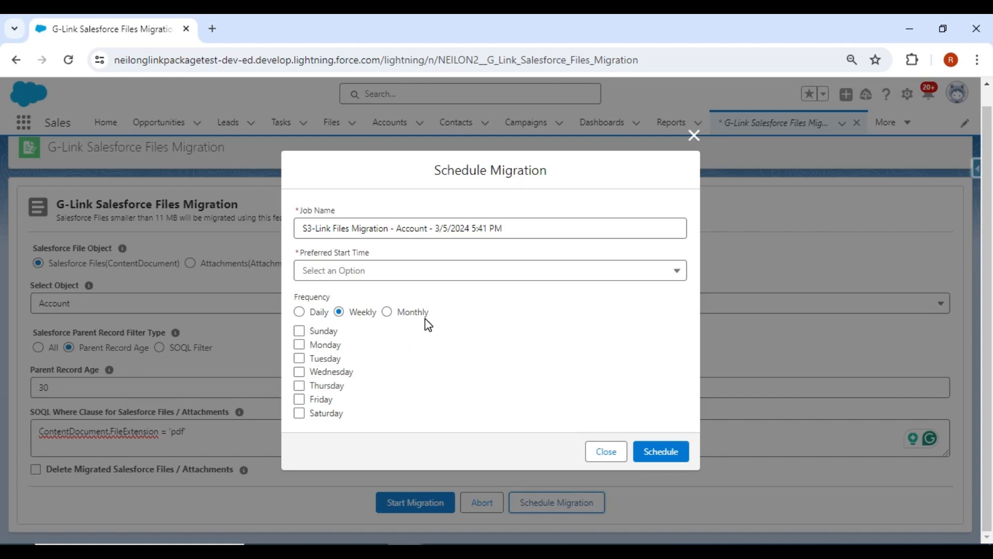
left_click(437, 282)
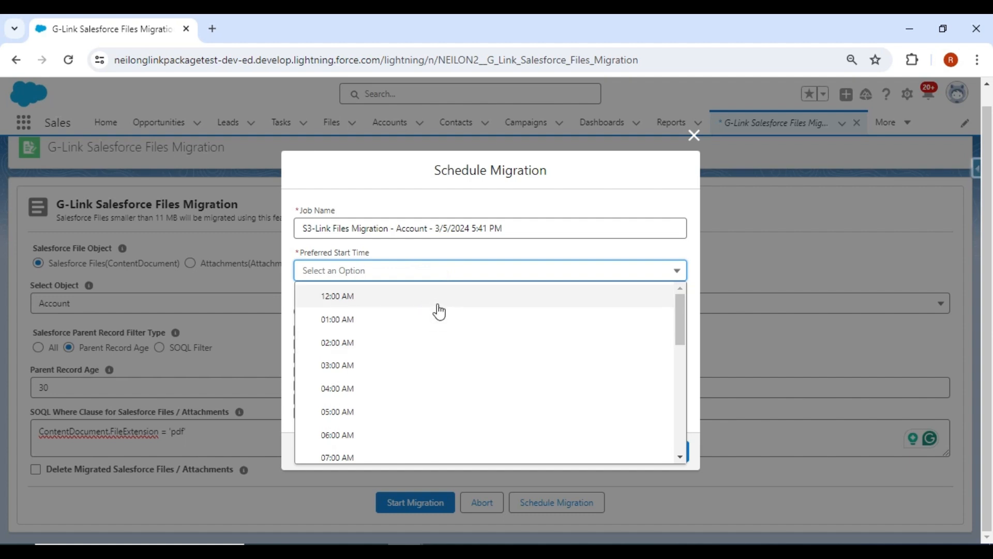
left_click(438, 301)
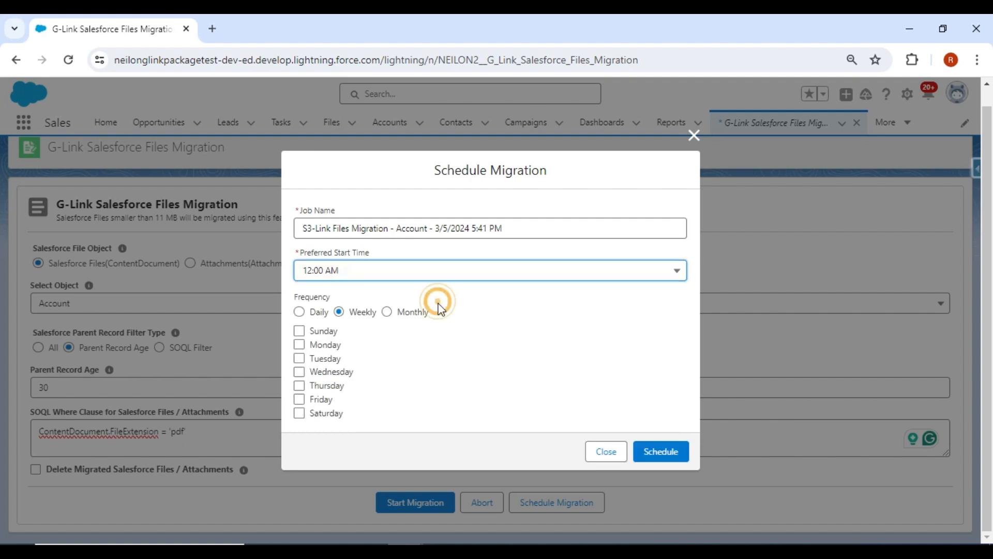
Try the Daily frequency and a Weekly frequency on Sunday, Monday and Tuesday
left_click(313, 312)
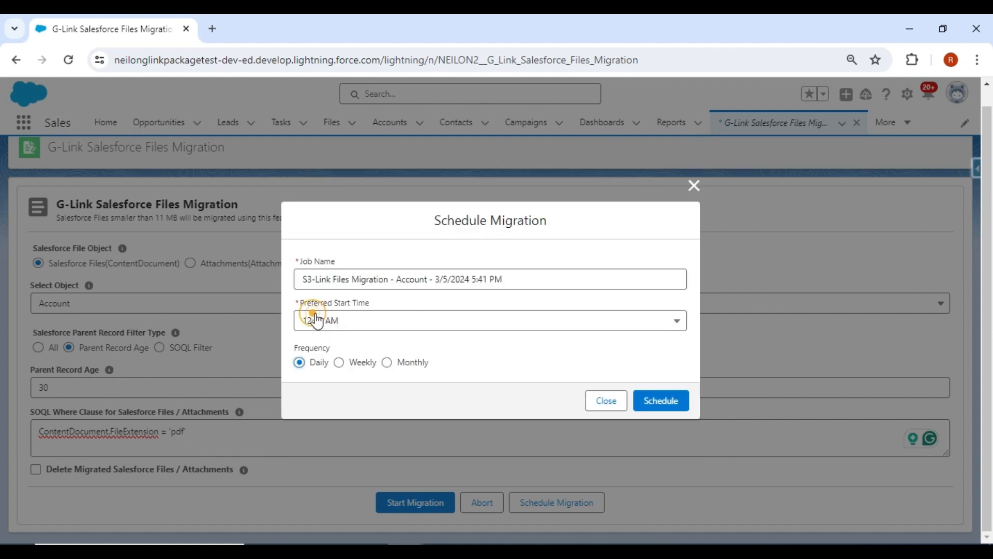
left_click(340, 363)
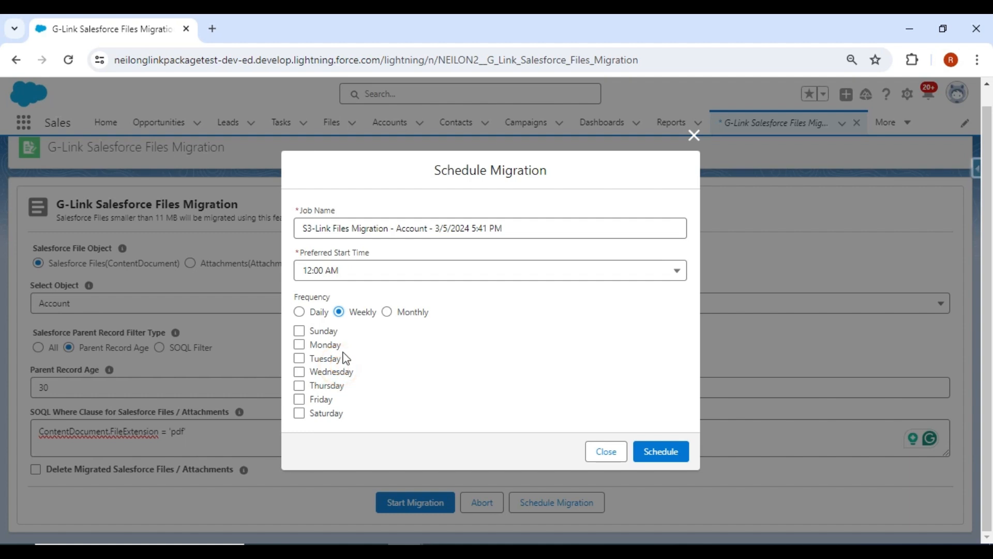
left_click(299, 331)
left_click(299, 345)
left_click(301, 358)
Schedule the migration with a Monthly frequency on the 1st Sunday of every month
left_click(388, 312)
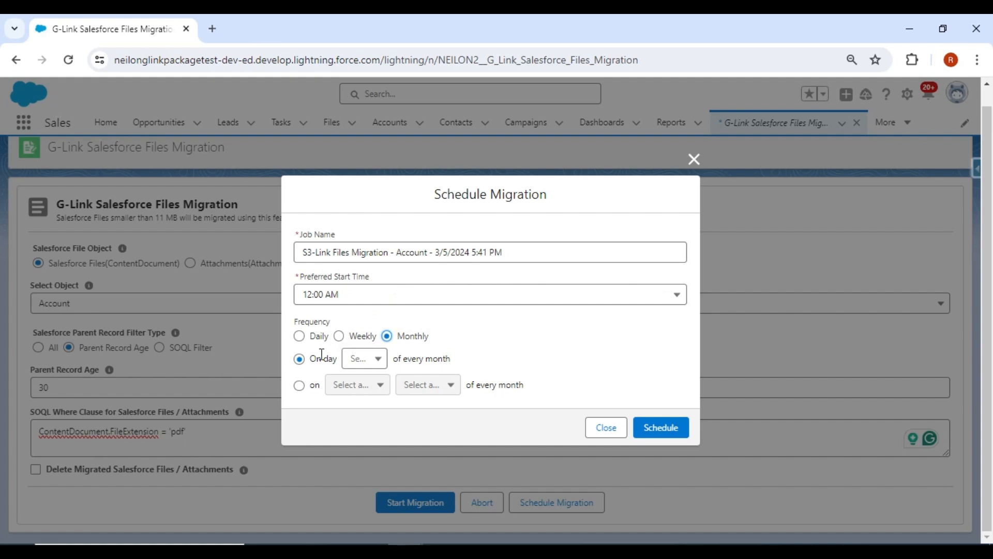
left_click(362, 359)
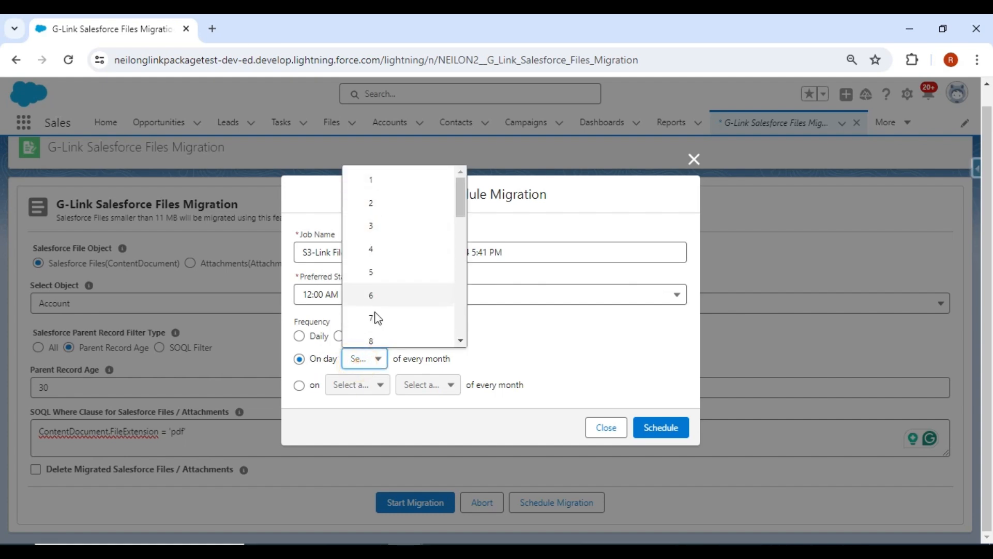
left_click(367, 372)
left_click(298, 385)
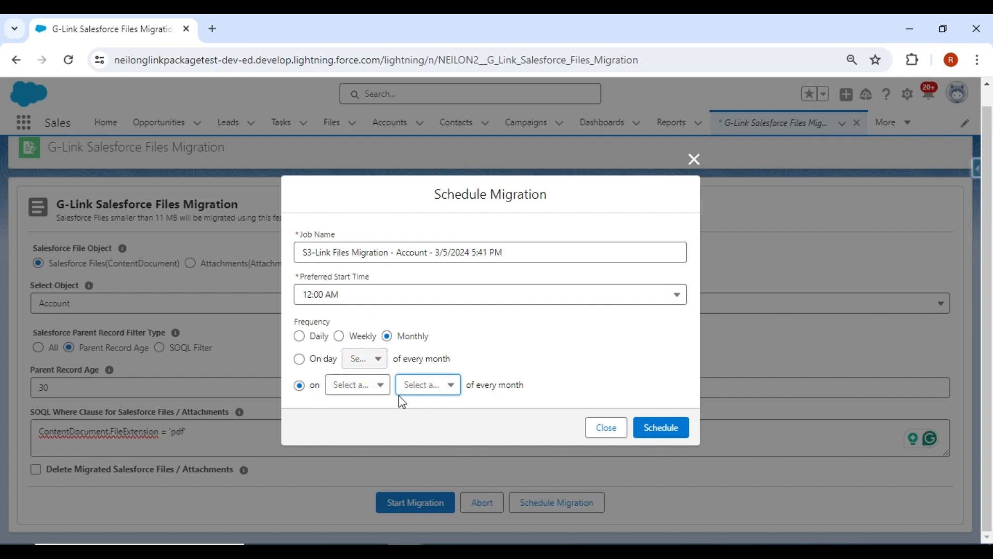
left_click(382, 388)
left_click(396, 414)
left_click(423, 385)
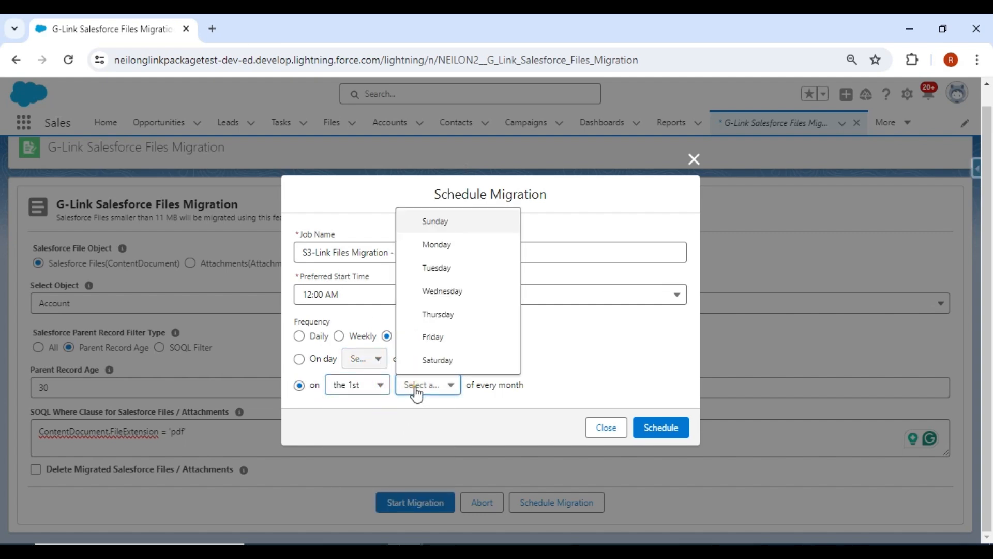
left_click(444, 227)
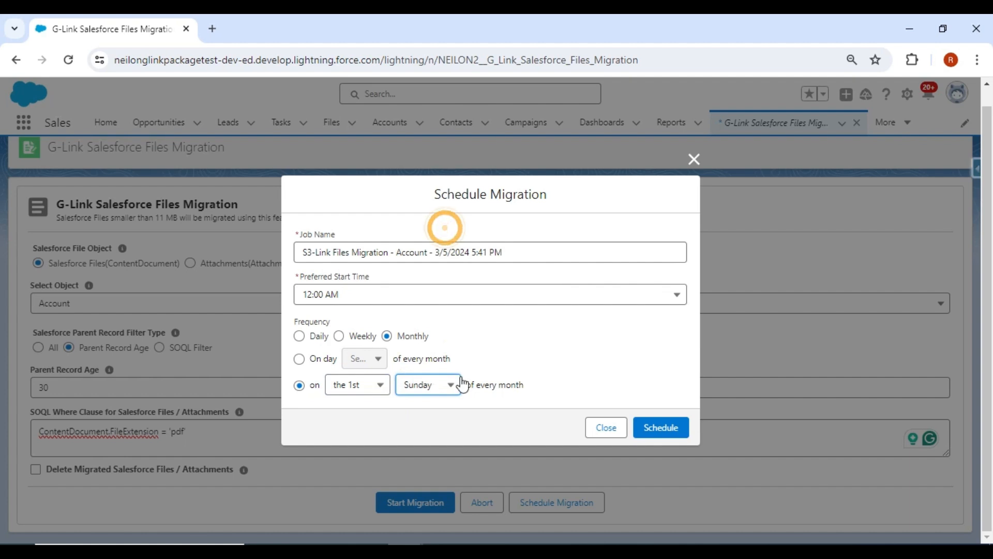
left_click(655, 419)
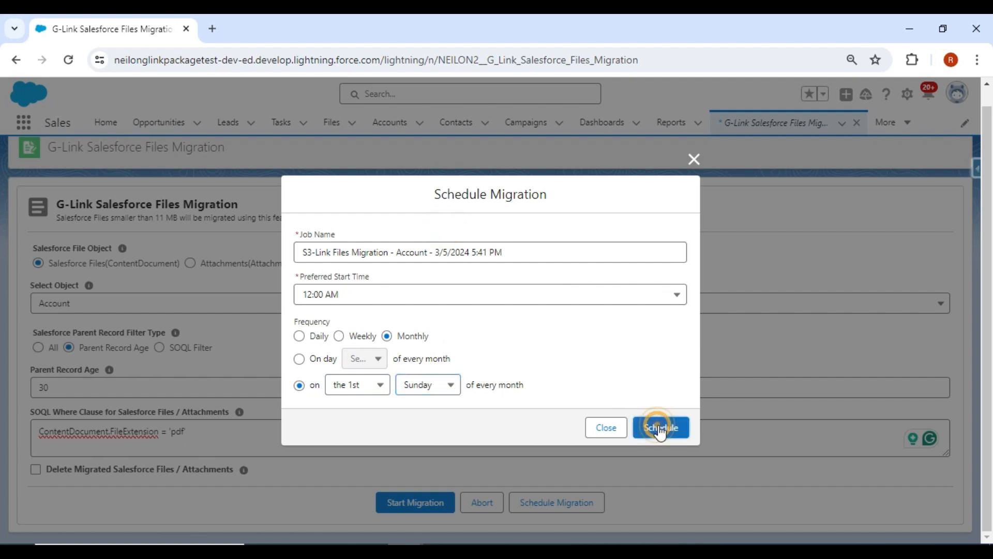